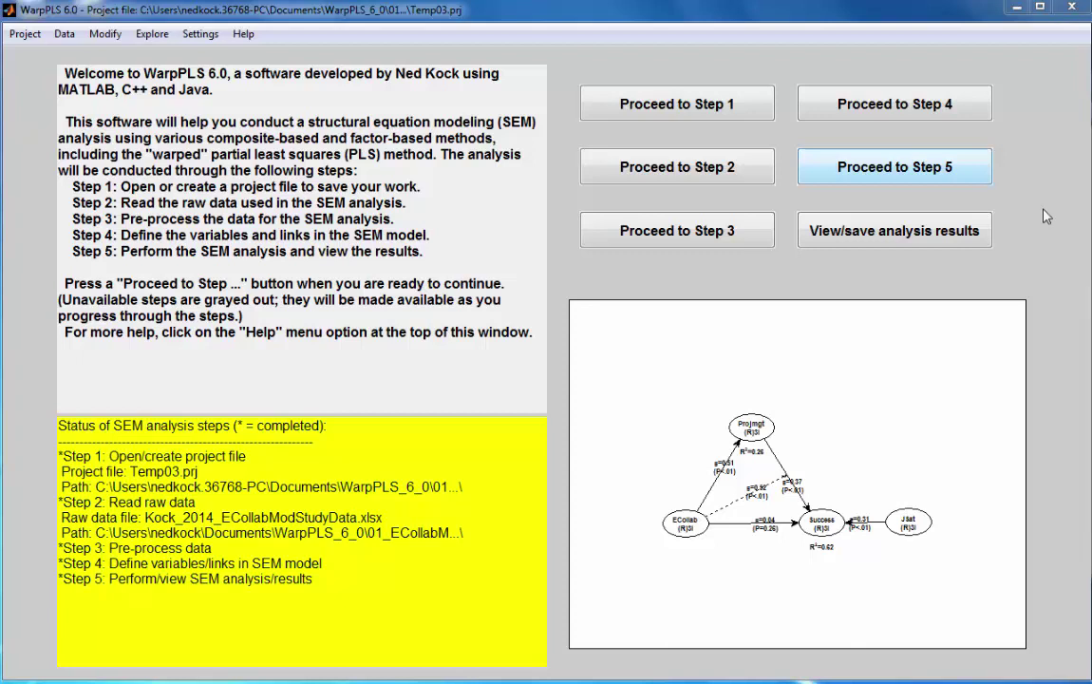
# View the general SEM analysis results, highlight the number of cases in the model data, and close both results windows.
pyautogui.click(803, 226)
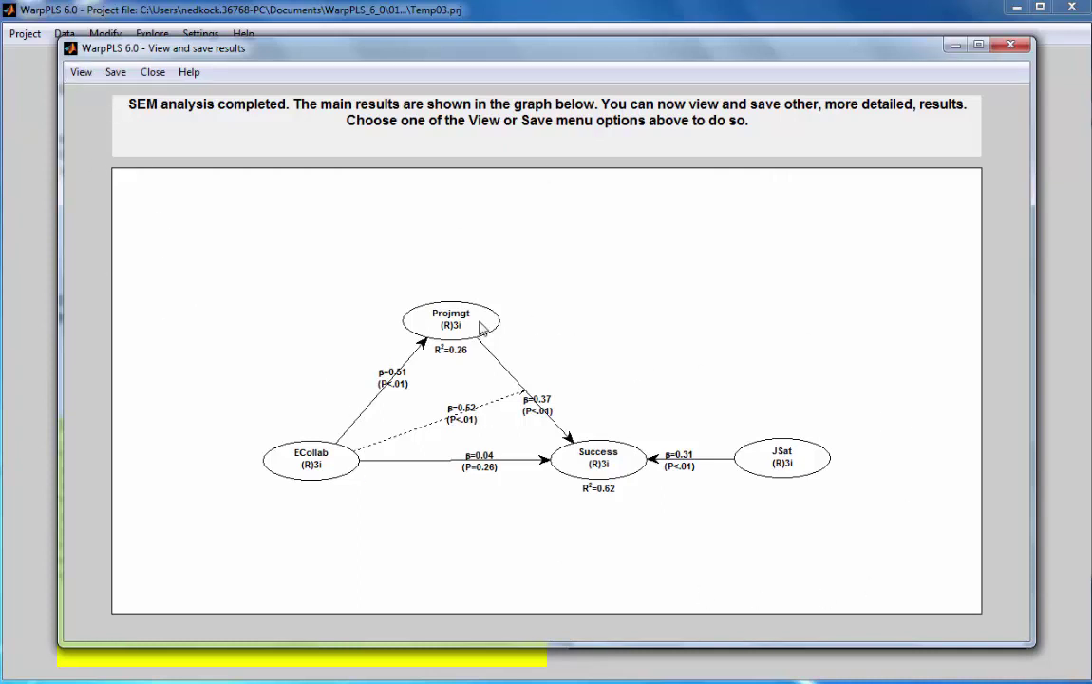
pyautogui.click(79, 72)
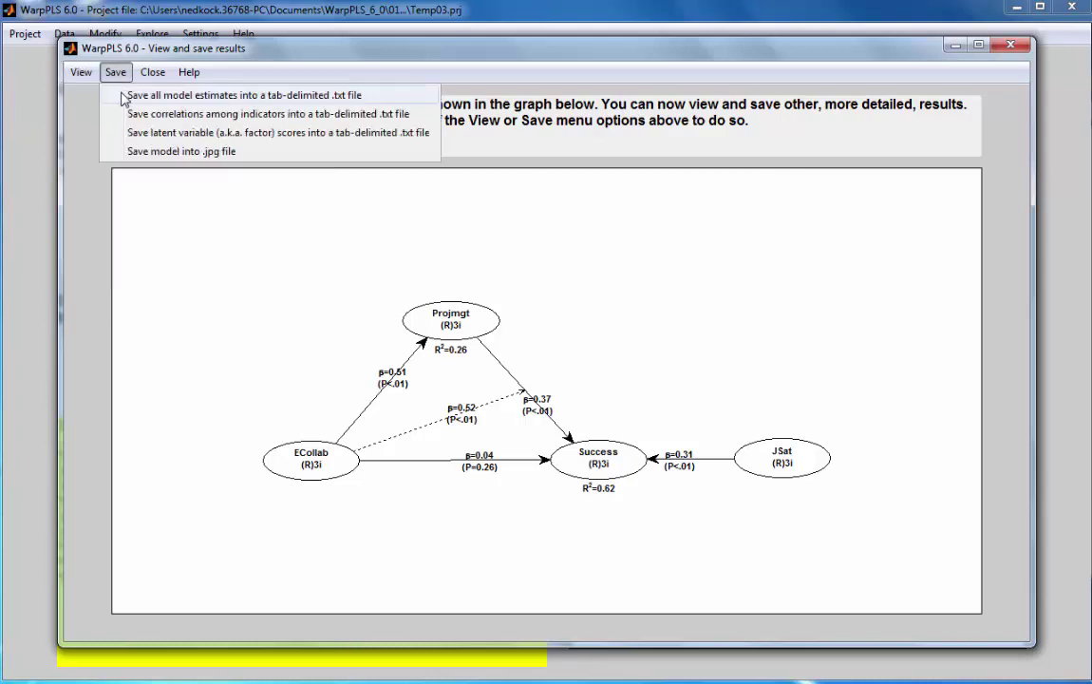
pyautogui.click(111, 98)
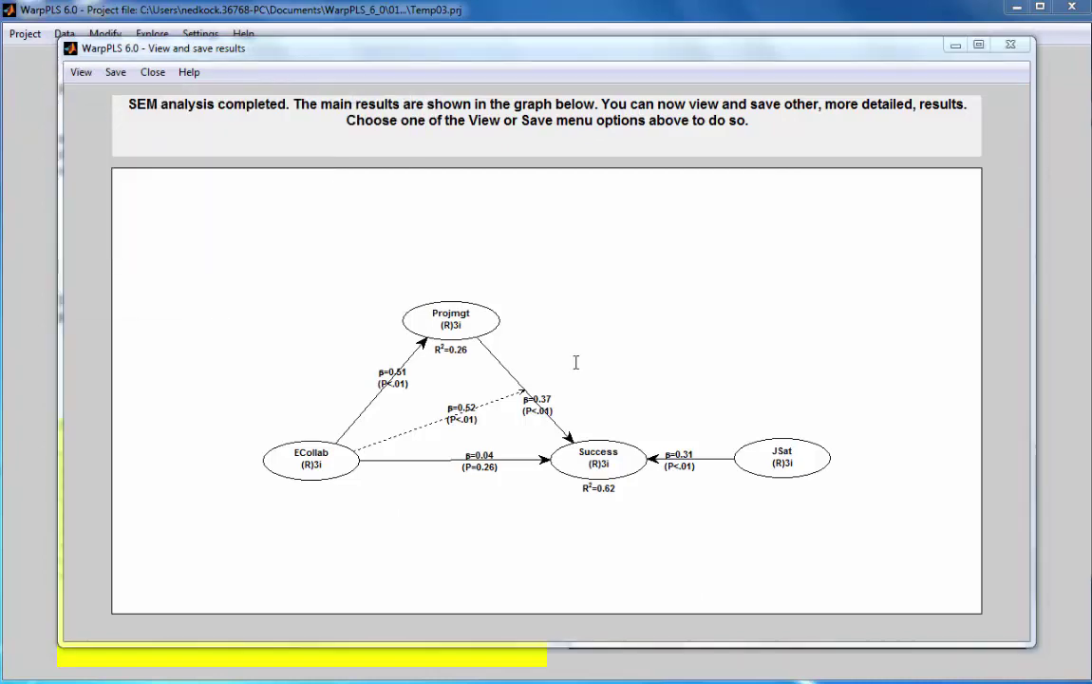
pyautogui.moveTo(921, 249); pyautogui.dragTo(924, 438)
pyautogui.moveTo(446, 410); pyautogui.dragTo(172, 411)
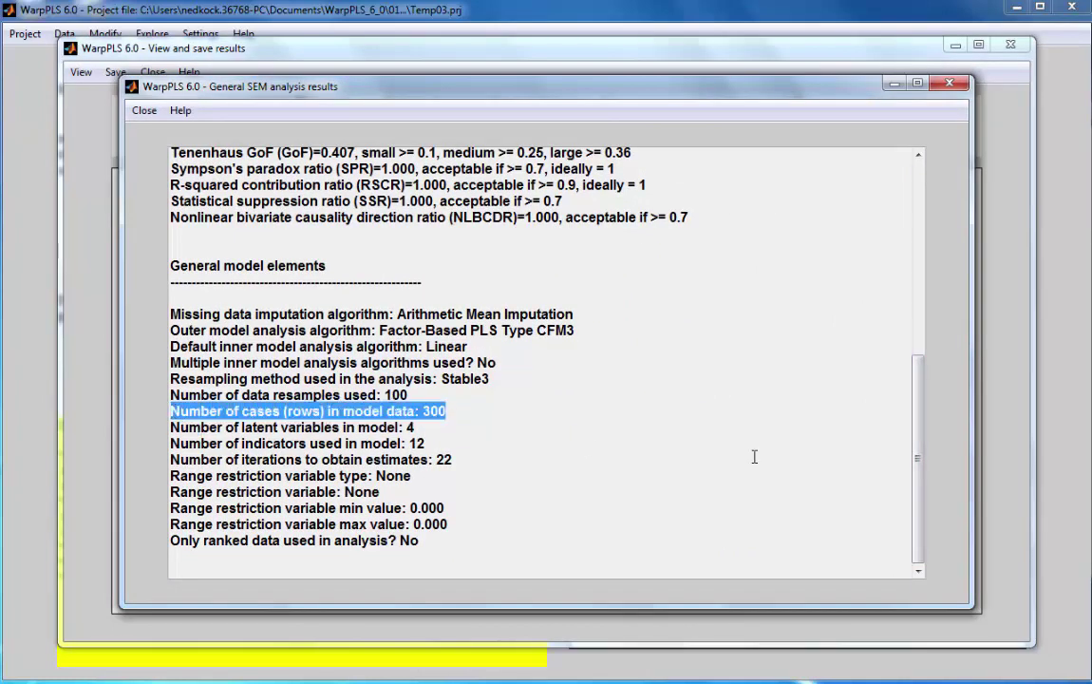
pyautogui.click(952, 89)
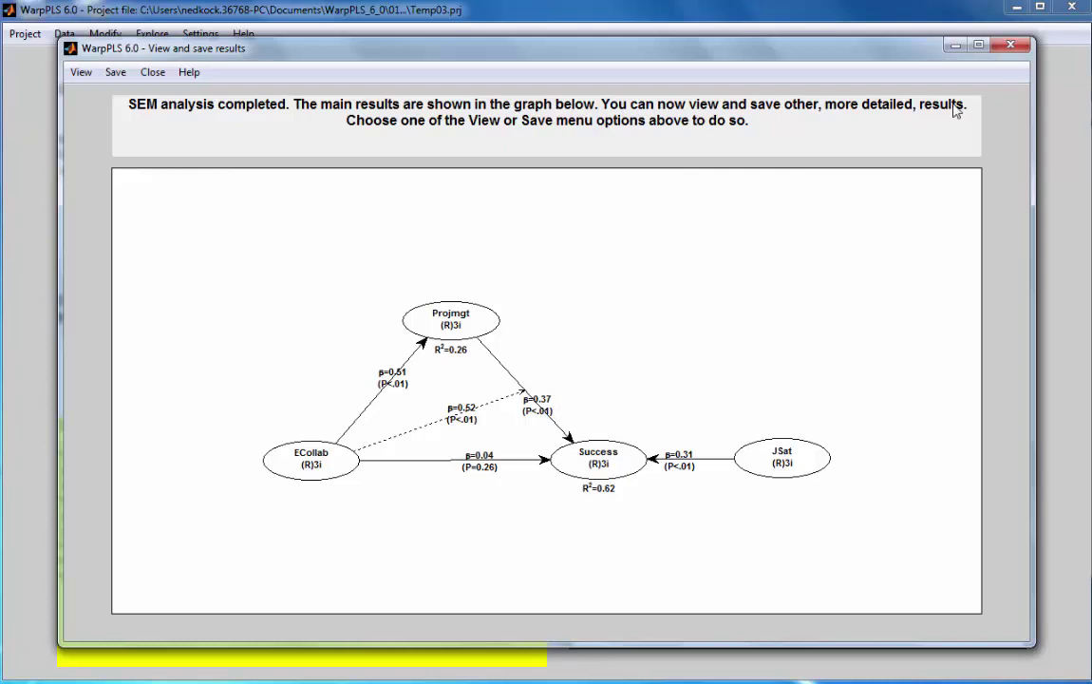
pyautogui.click(1010, 46)
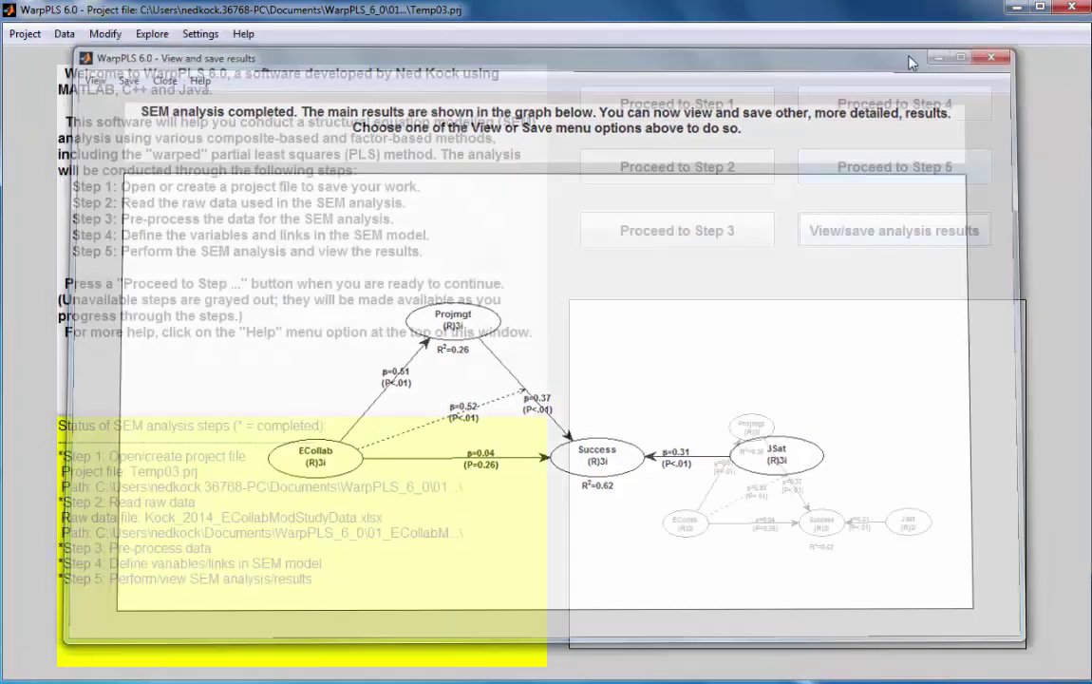
# Explore statistical power and minimum sample size requirements with a minimum absolute significant path coefficient of 0.37.
pyautogui.click(163, 38)
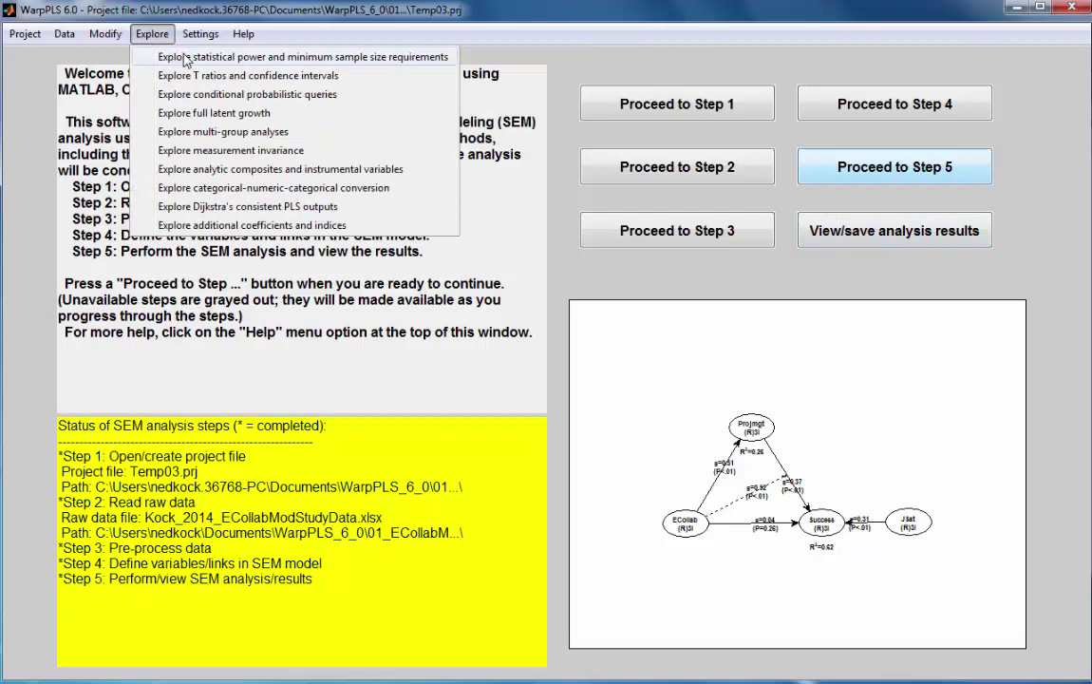
pyautogui.click(186, 59)
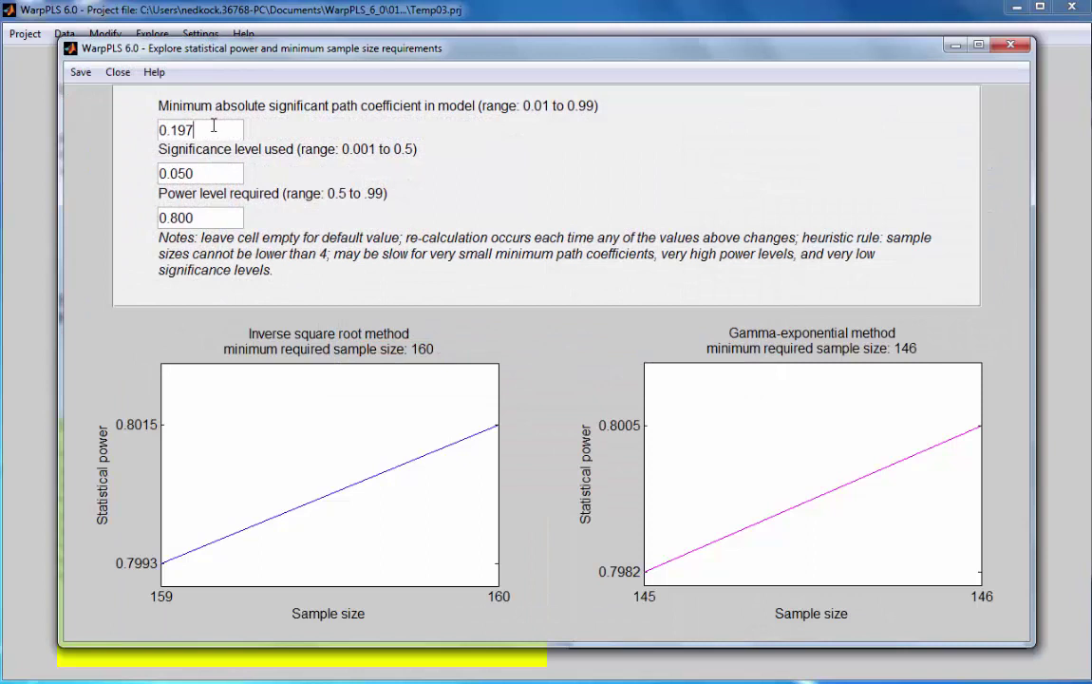
pyautogui.press('BackSpace')
pyautogui.press('BackSpace')
pyautogui.press('BackSpace')
pyautogui.press('BackSpace')
pyautogui.write('37')
pyautogui.press('Return')
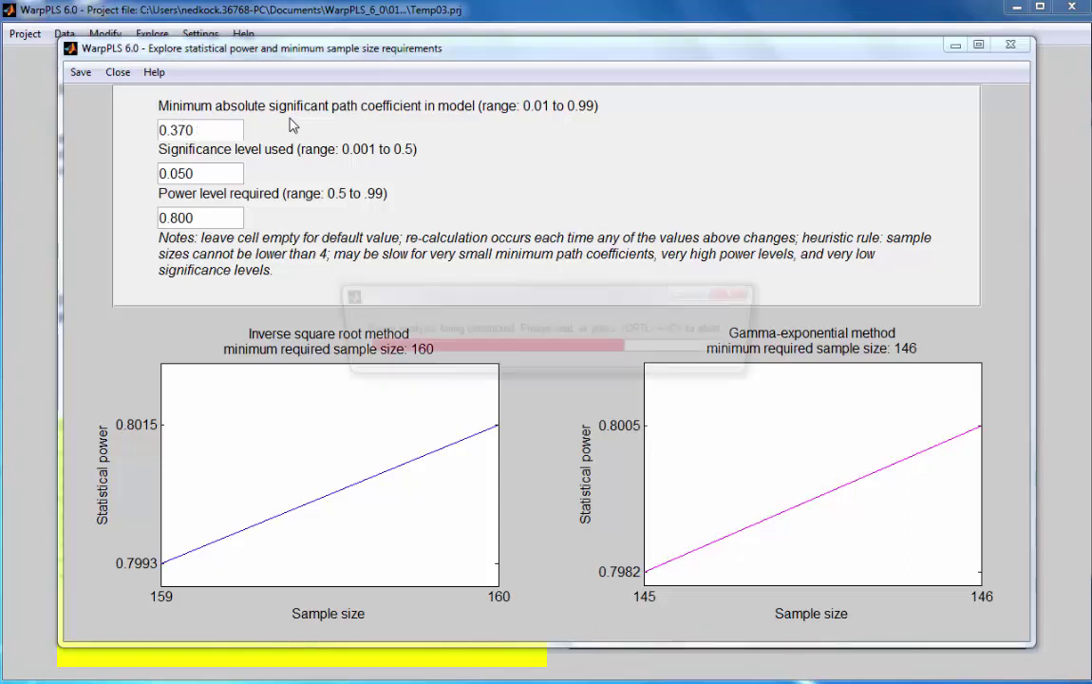
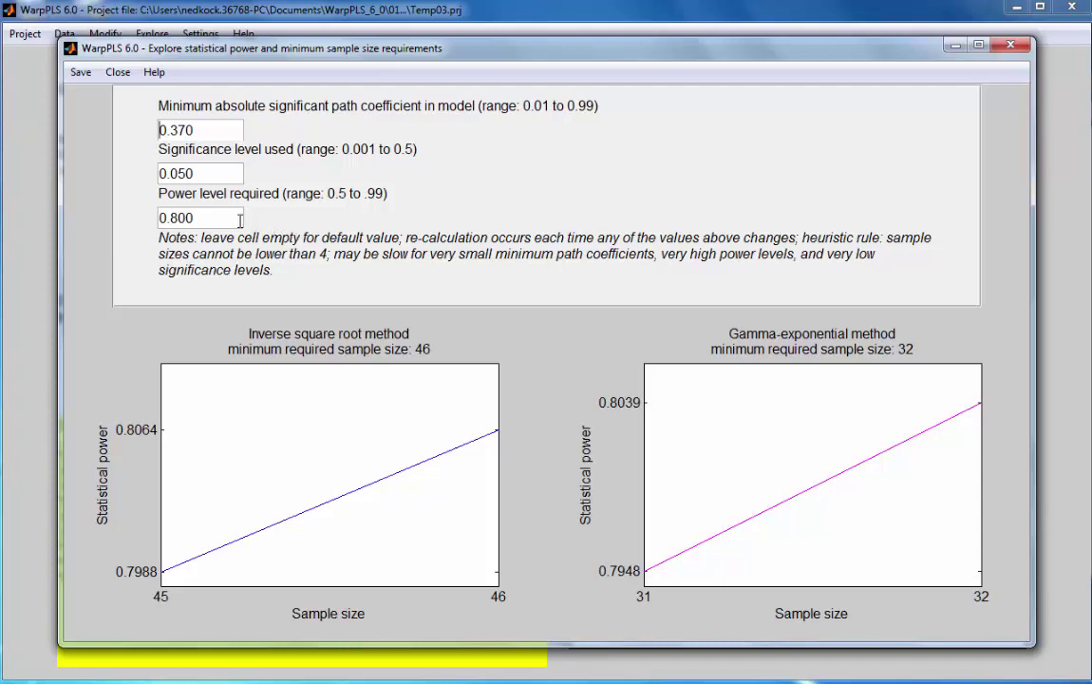
# Set the required power level to 0.850 to recalculate the minimum sample sizes.
pyautogui.press('BackSpace')
pyautogui.press('BackSpace')
pyautogui.press('BackSpace')
pyautogui.write('850')
pyautogui.press('Return')
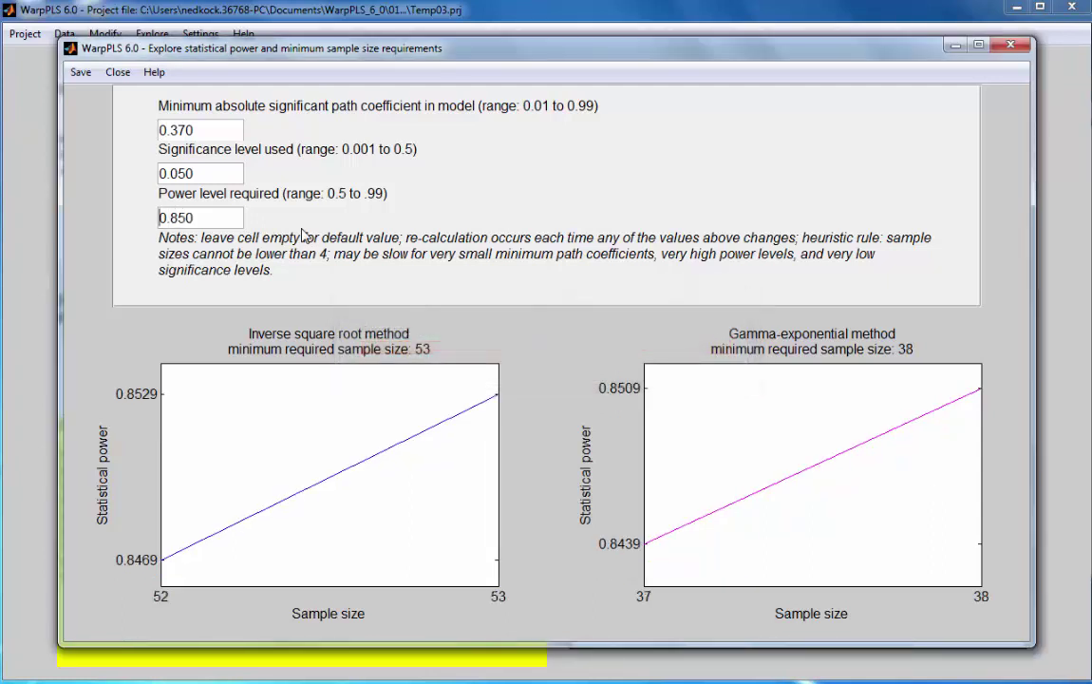
# Raise the required power level to 0.950 and recalculate the minimum sample sizes.
pyautogui.click(216, 219)
pyautogui.press('BackSpace')
pyautogui.press('BackSpace')
pyautogui.press('BackSpace')
pyautogui.write('950')
pyautogui.press('Return')
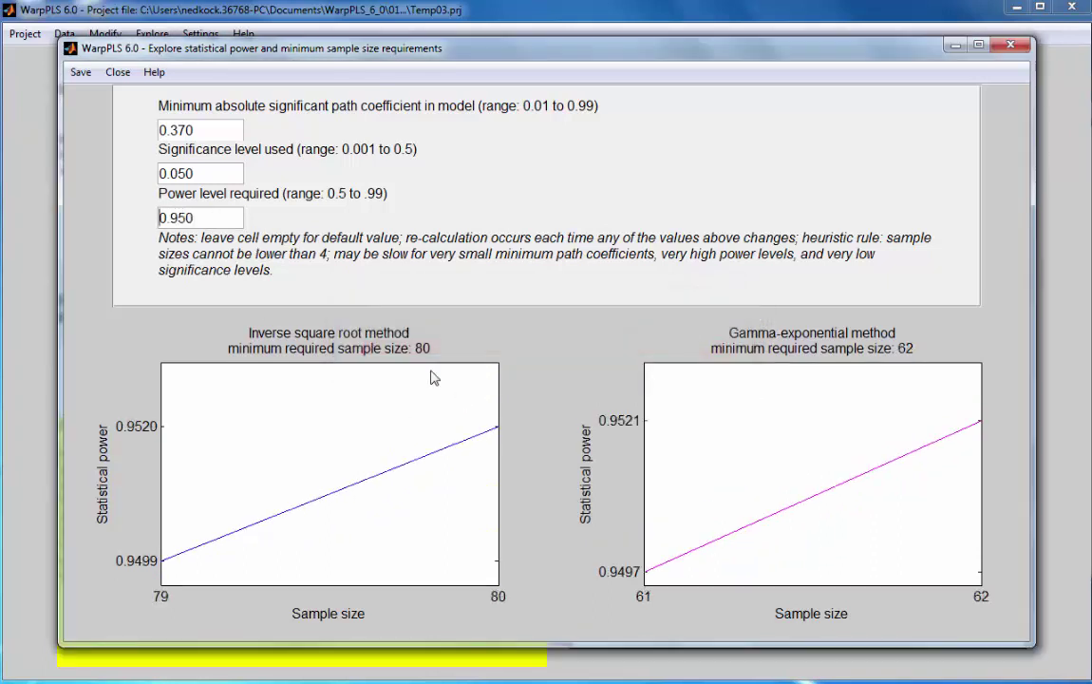
# Raise the required power level to 0.99 and recalculate the minimum sample sizes.
pyautogui.click(204, 220)
pyautogui.press('BackSpace')
pyautogui.press('BackSpace')
pyautogui.write('9')
pyautogui.press('Return')
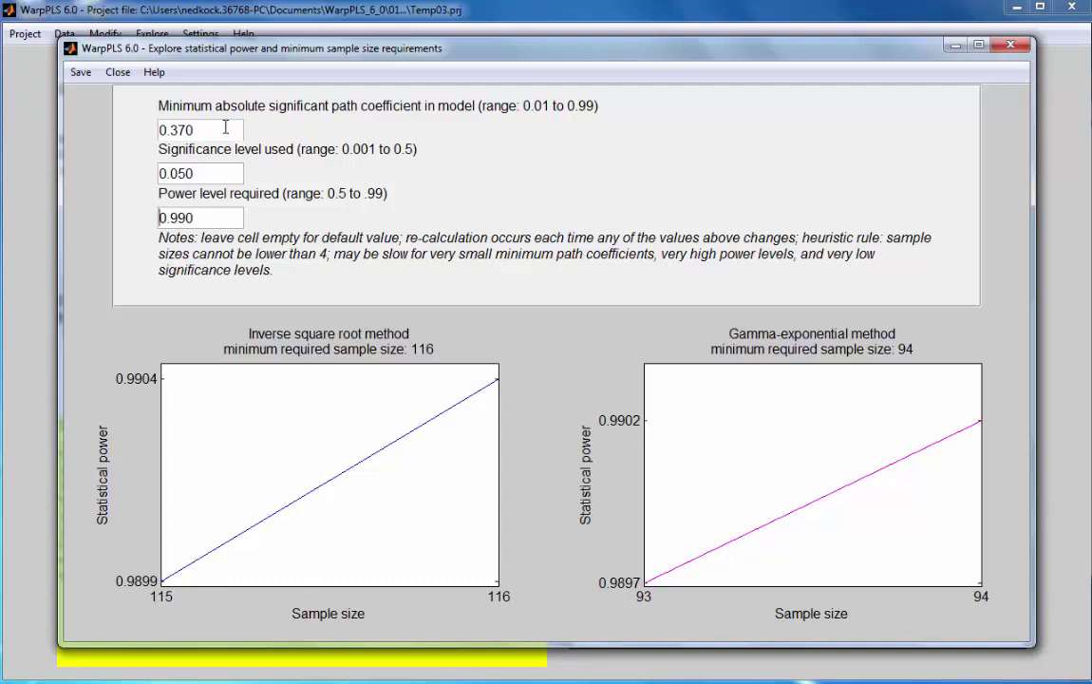
pyautogui.press('Return')
# Clear the minimum absolute significant path coefficient so that it takes its default value.
pyautogui.click(200, 129)
pyautogui.press('BackSpace')
pyautogui.press('BackSpace')
pyautogui.press('BackSpace')
pyautogui.press('BackSpace')
pyautogui.press('BackSpace')
pyautogui.press('Return')
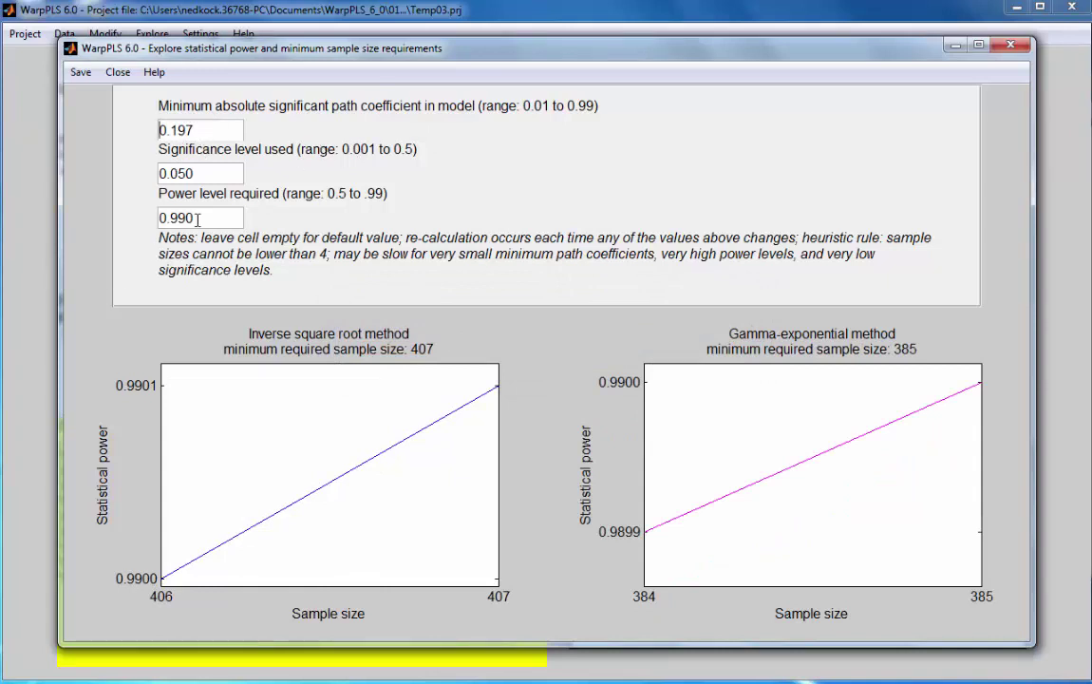
# Set the required power level back to 0.8 and recalculate the minimum sample sizes.
pyautogui.press('BackSpace')
pyautogui.press('BackSpace')
pyautogui.press('BackSpace')
pyautogui.write('8')
pyautogui.press('Return')
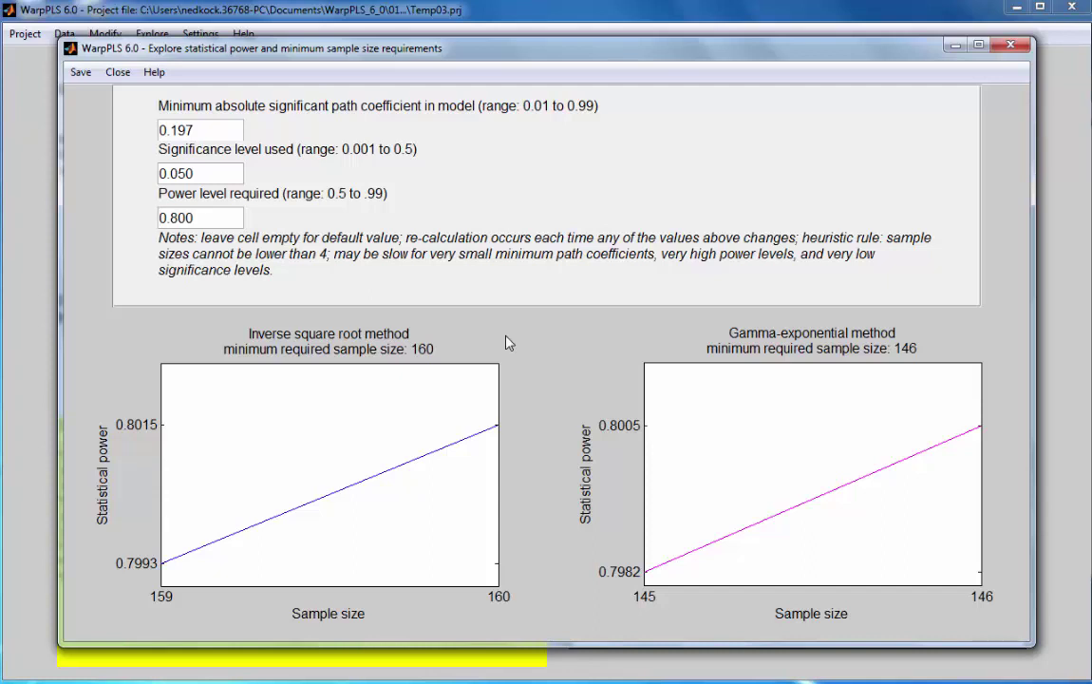
# Set the minimum absolute significant path coefficient to 0.22 and recalculate the minimum sample sizes.
pyautogui.click(198, 128)
pyautogui.press('BackSpace')
pyautogui.press('BackSpace')
pyautogui.press('BackSpace')
pyautogui.write('22')
pyautogui.press('Return')
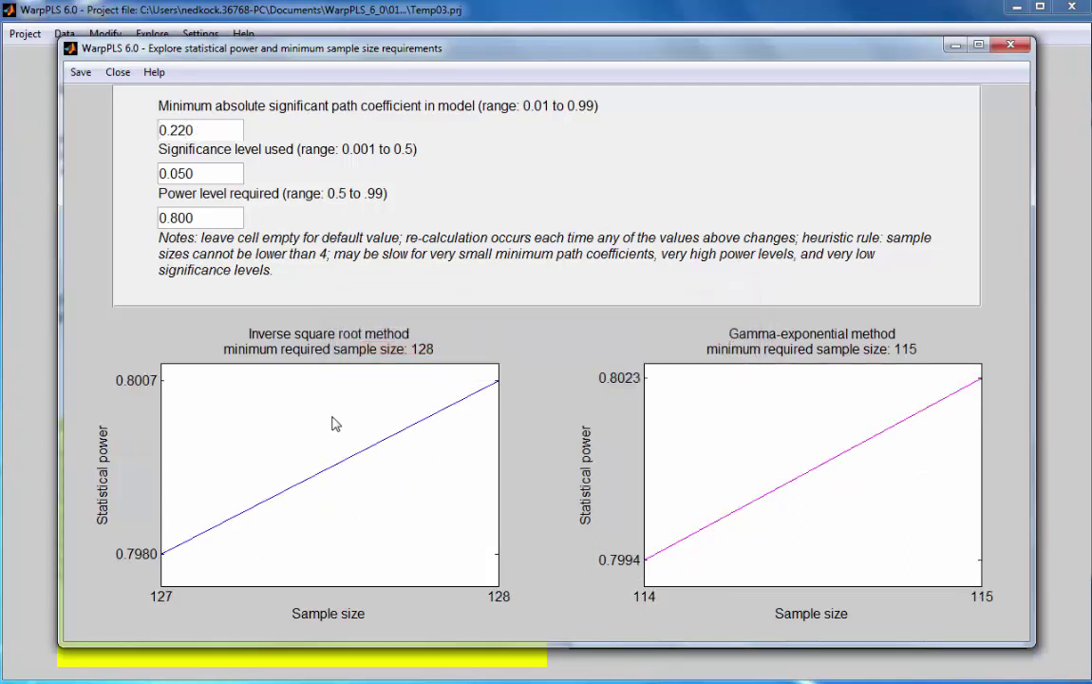